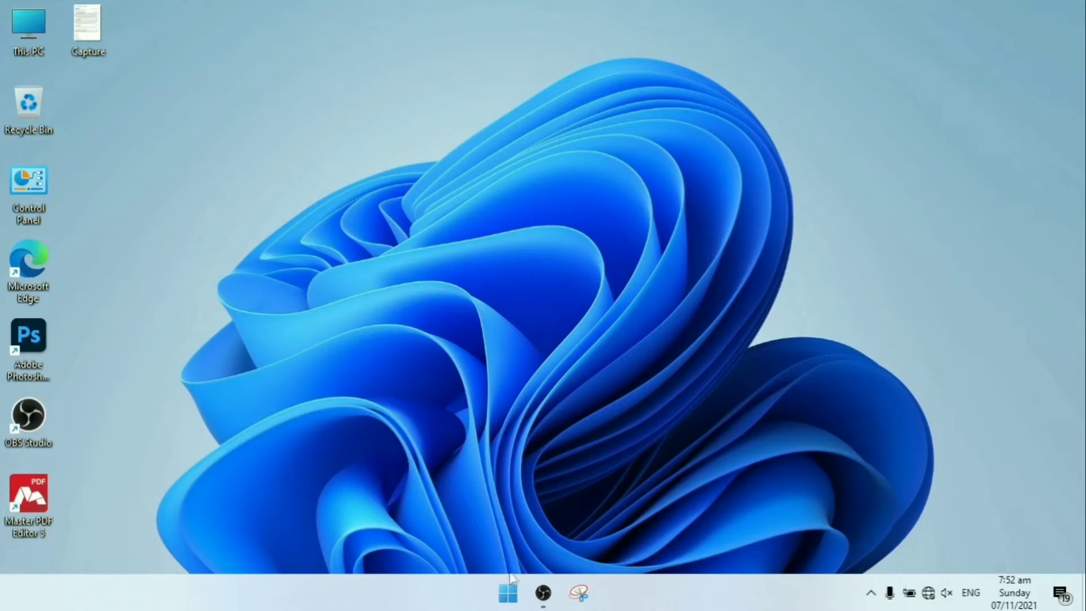
Step: Open Windows Settings, search for "st" and go to the Storage settings
left_click(508, 592)
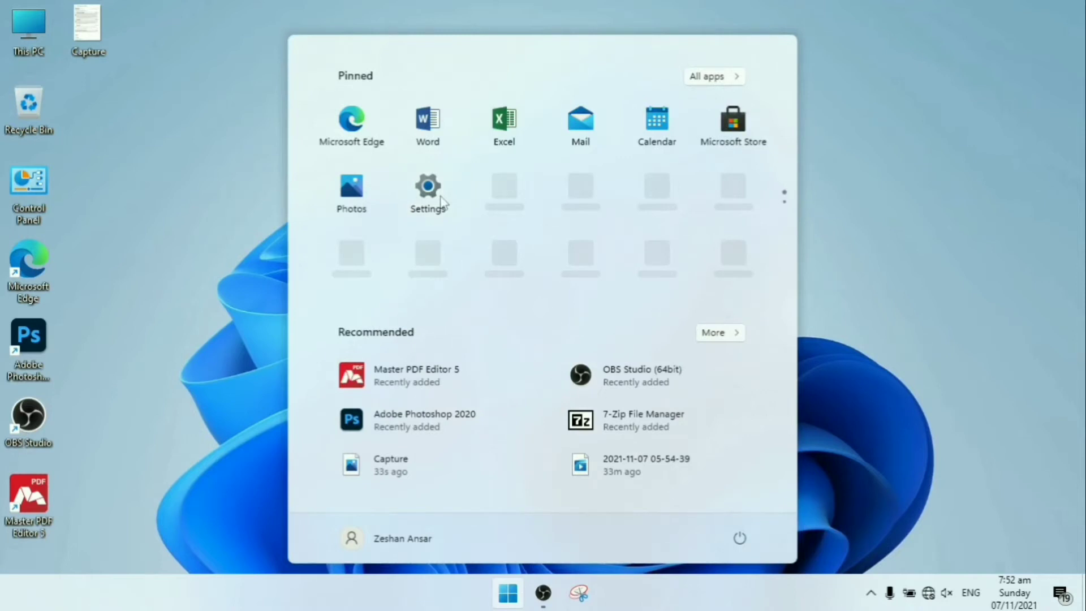
left_click(441, 200)
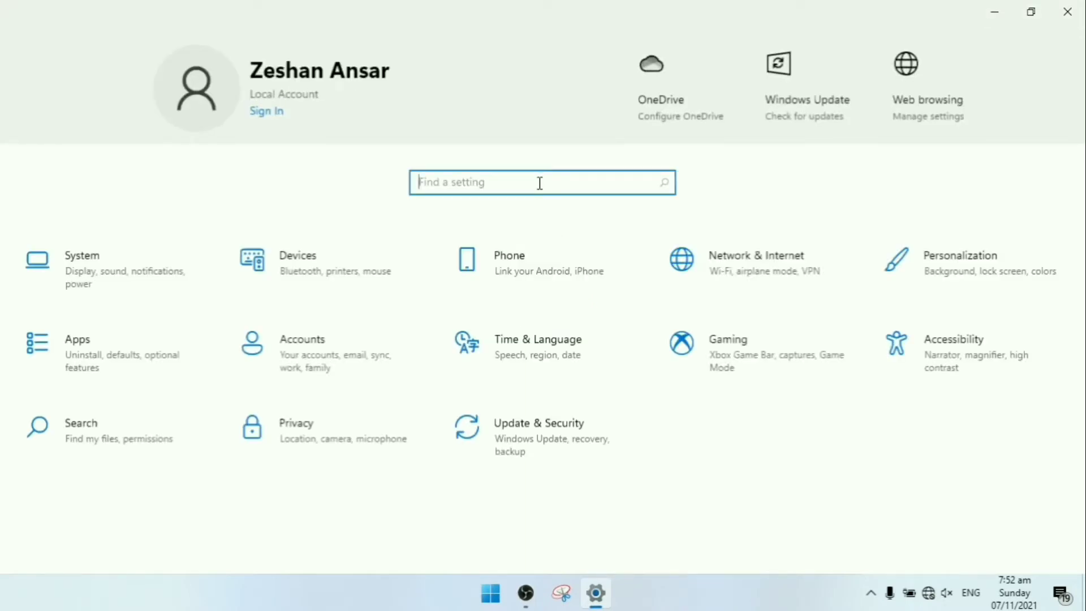
type("st")
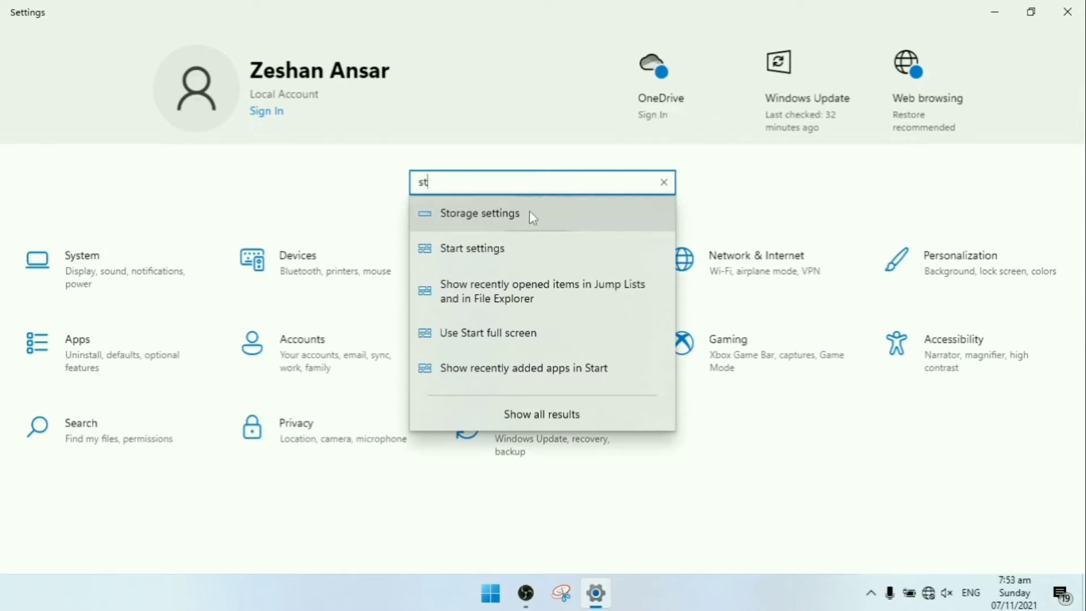
left_click(532, 215)
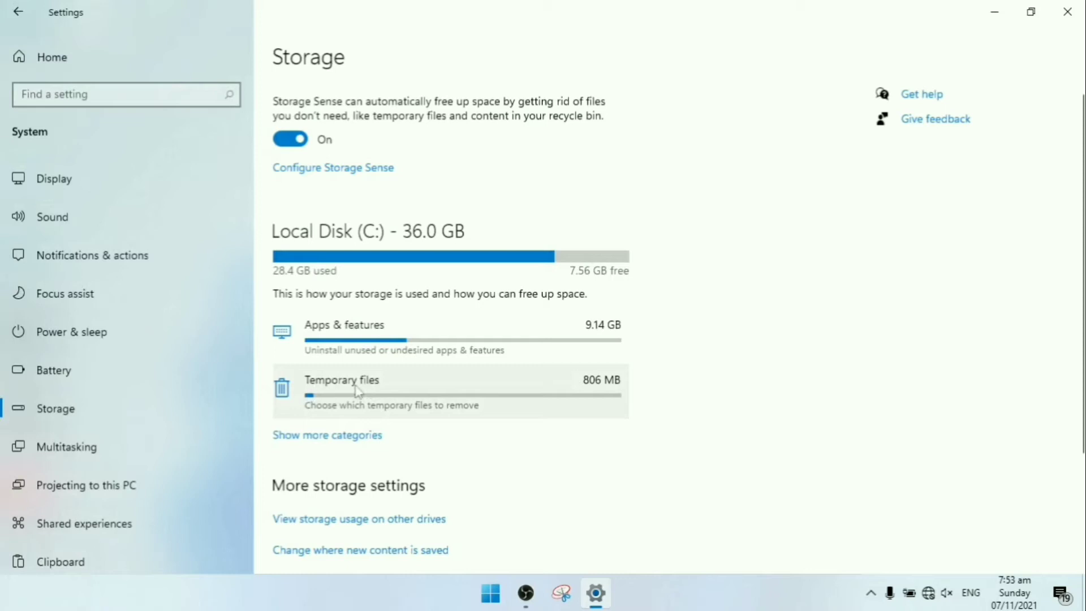
Step: Examine the temporary files list for the C: drive, including the Updates section, and minimize Settings
left_click(444, 404)
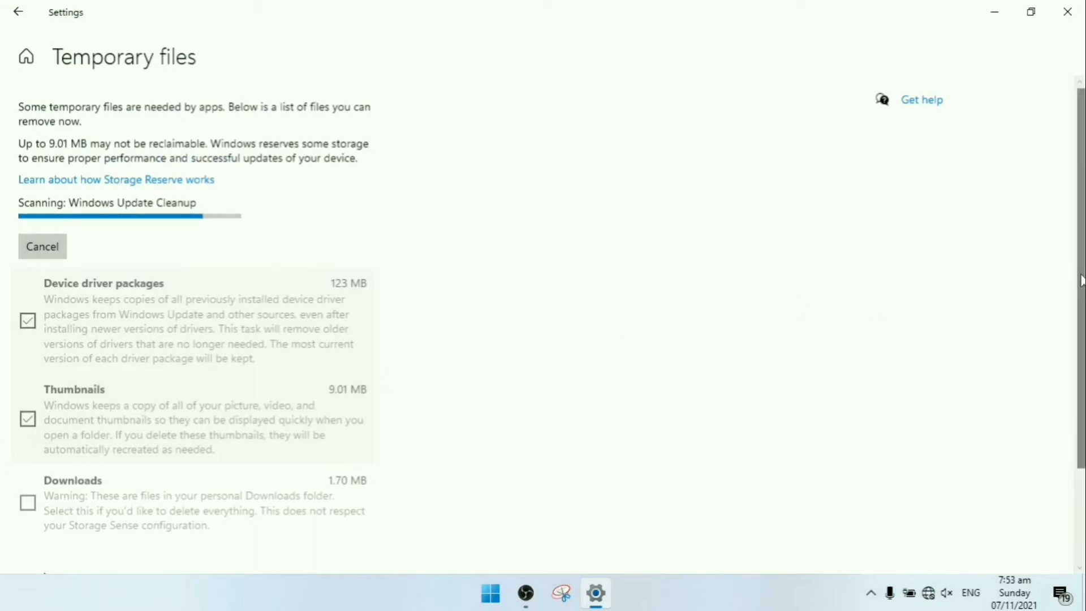
left_click_drag(1081, 281, 1073, 408)
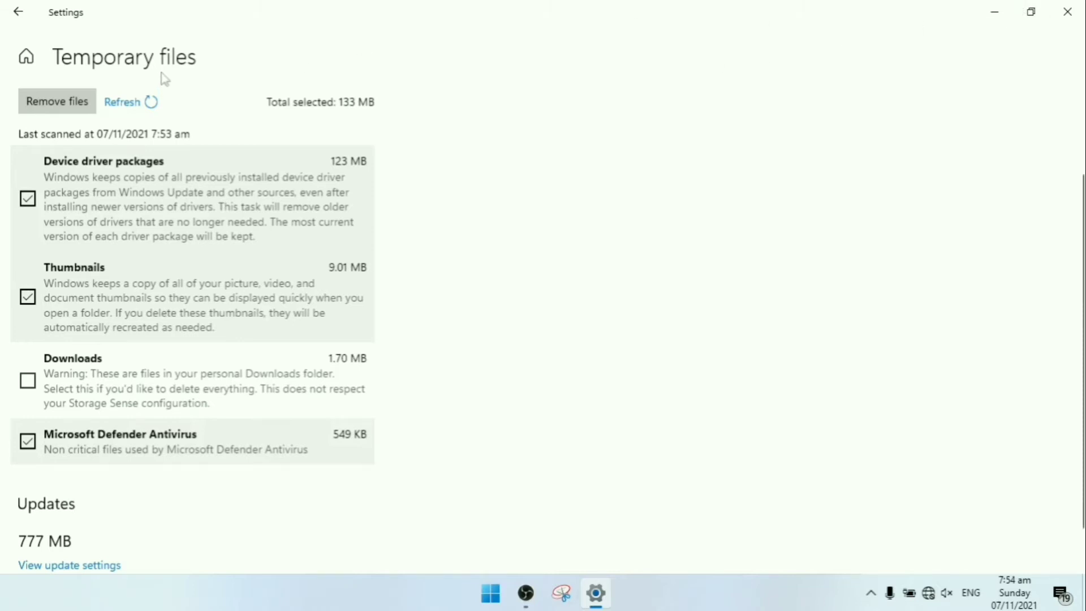
left_click(19, 15)
left_click(993, 12)
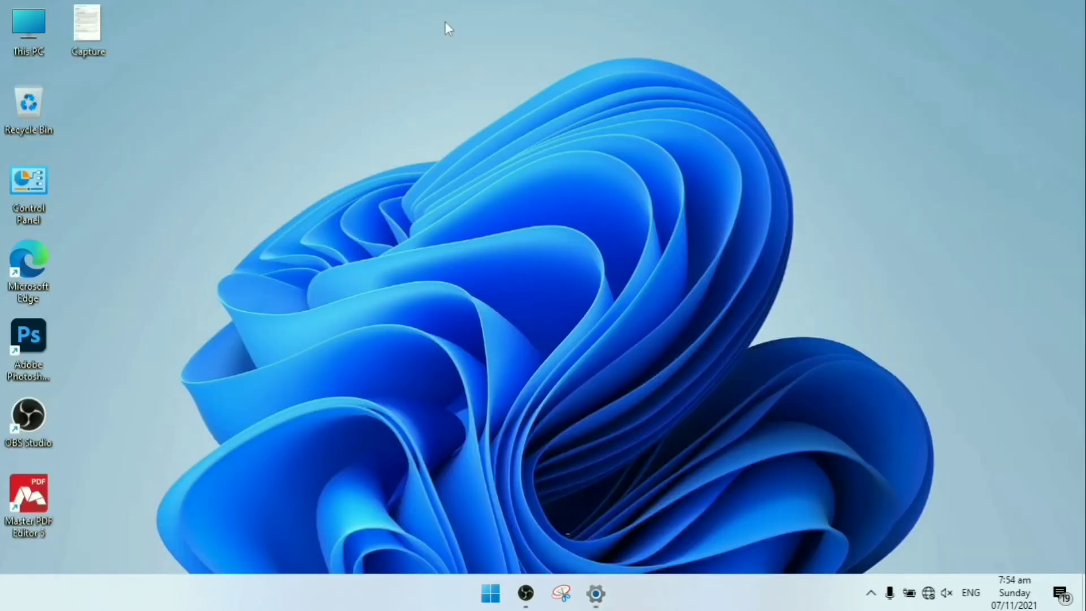
Step: Browse to C:\Windows\SoftwareDistribution in a maximized File Explorer window
double_click(32, 26)
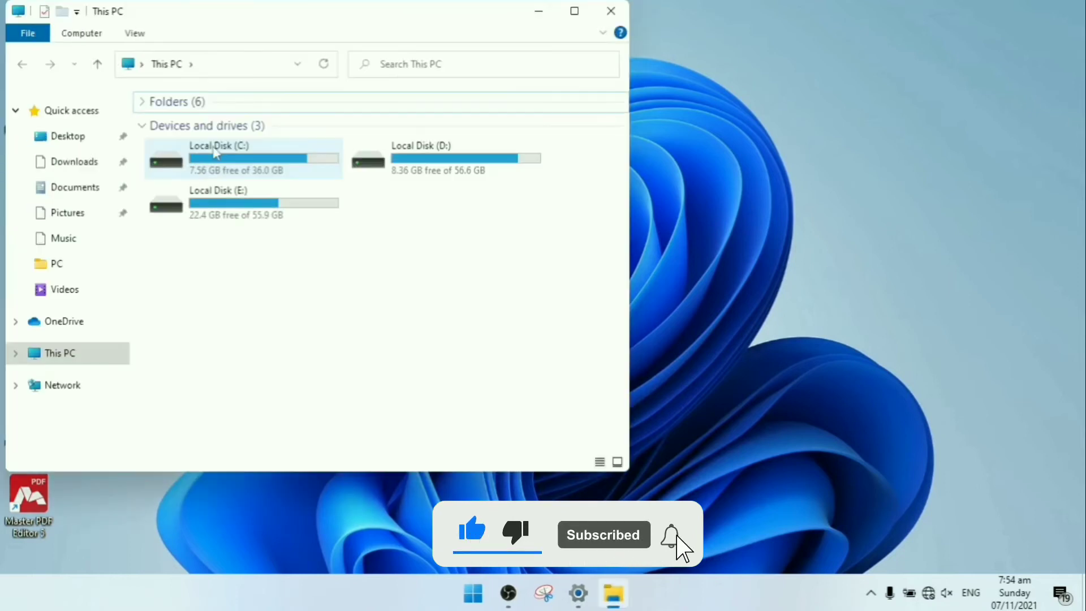
double_click(217, 153)
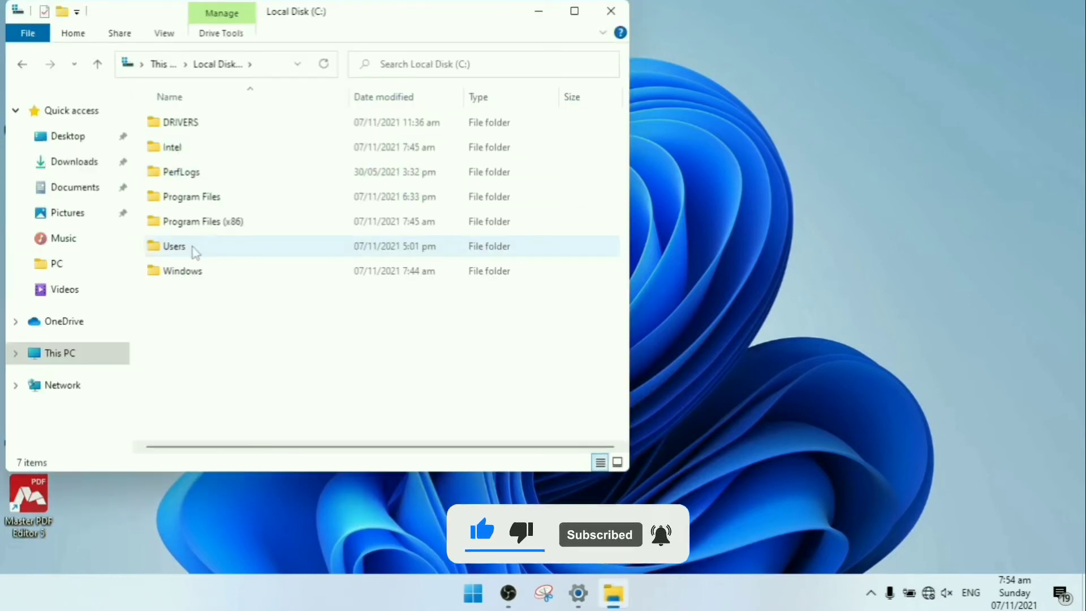
double_click(237, 276)
left_click(574, 11)
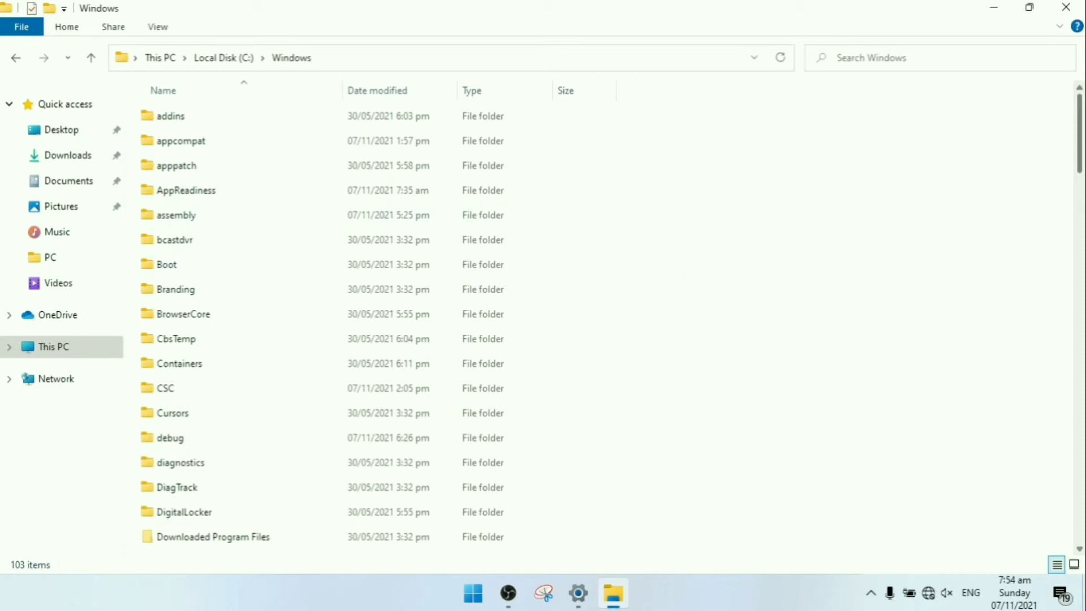
left_click_drag(1080, 141, 1054, 347)
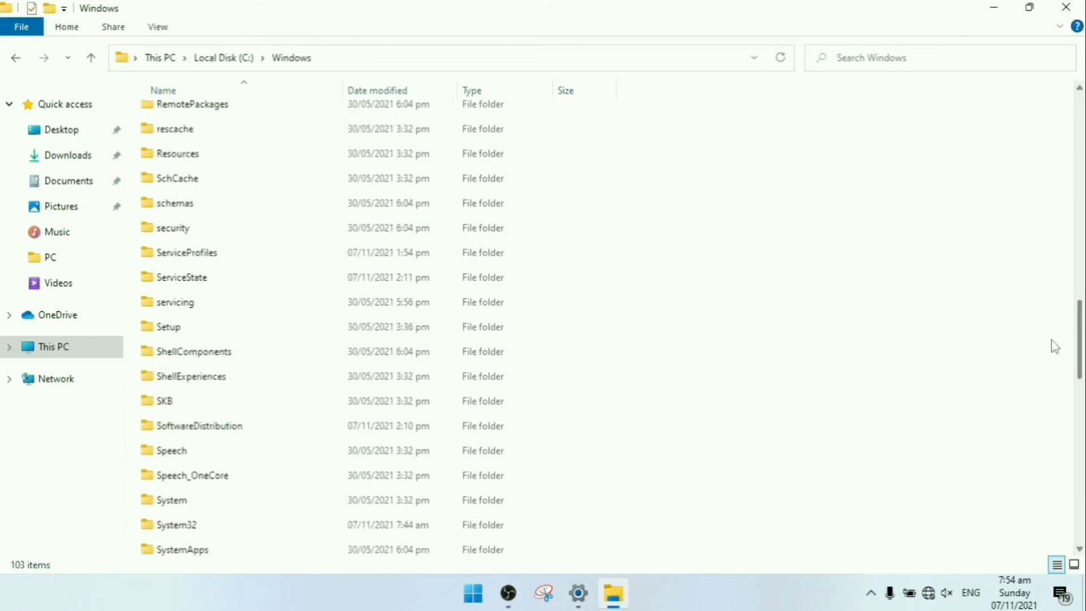
left_click(199, 436)
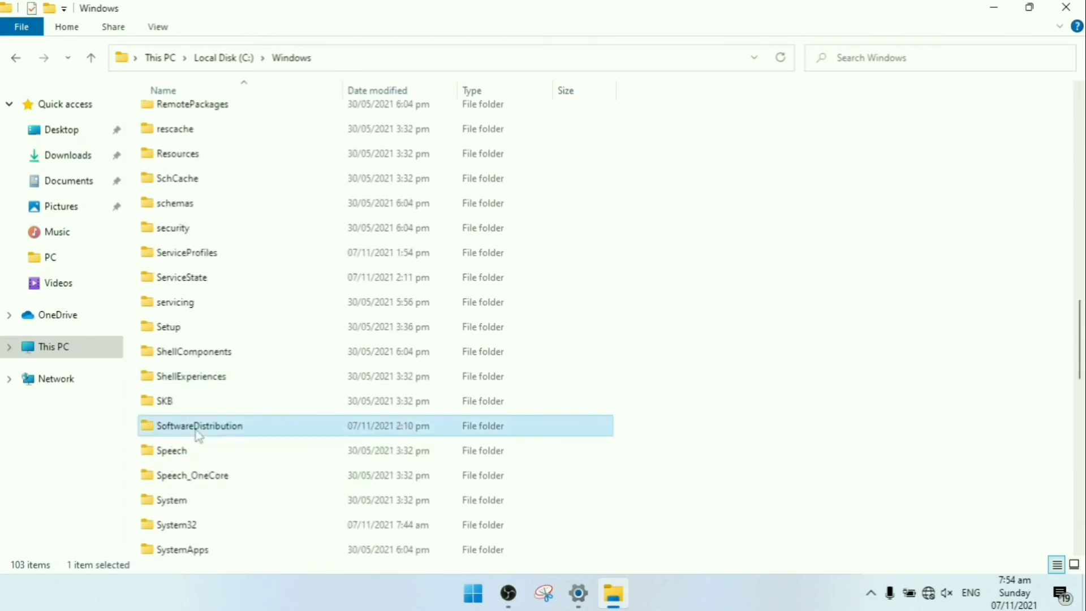
double_click(195, 427)
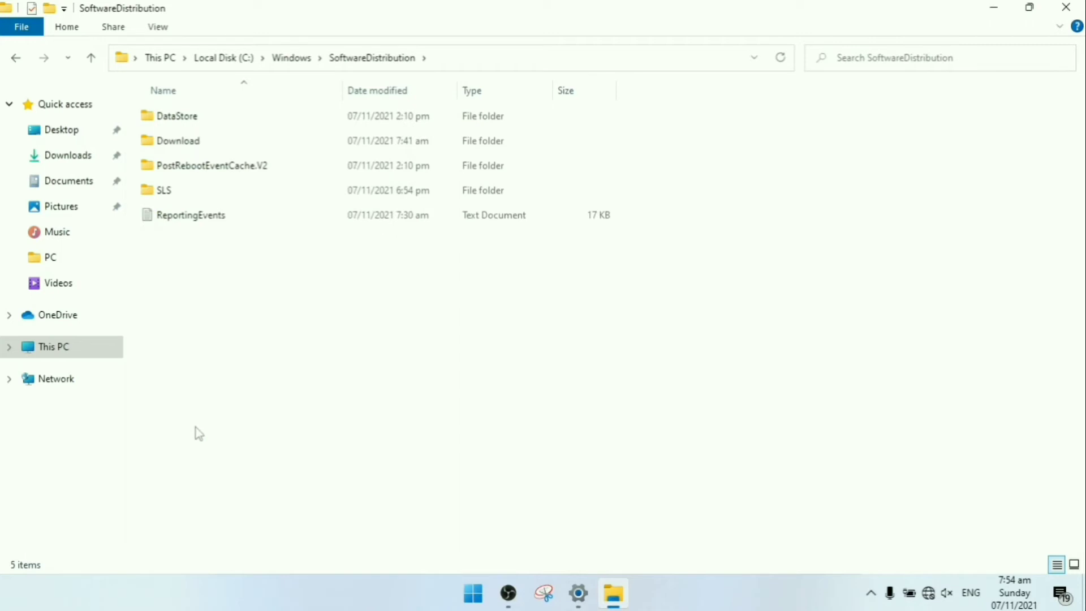
Step: Examine the contents of the Download folder and return to the SoftwareDistribution folder
left_click(186, 148)
double_click(186, 148)
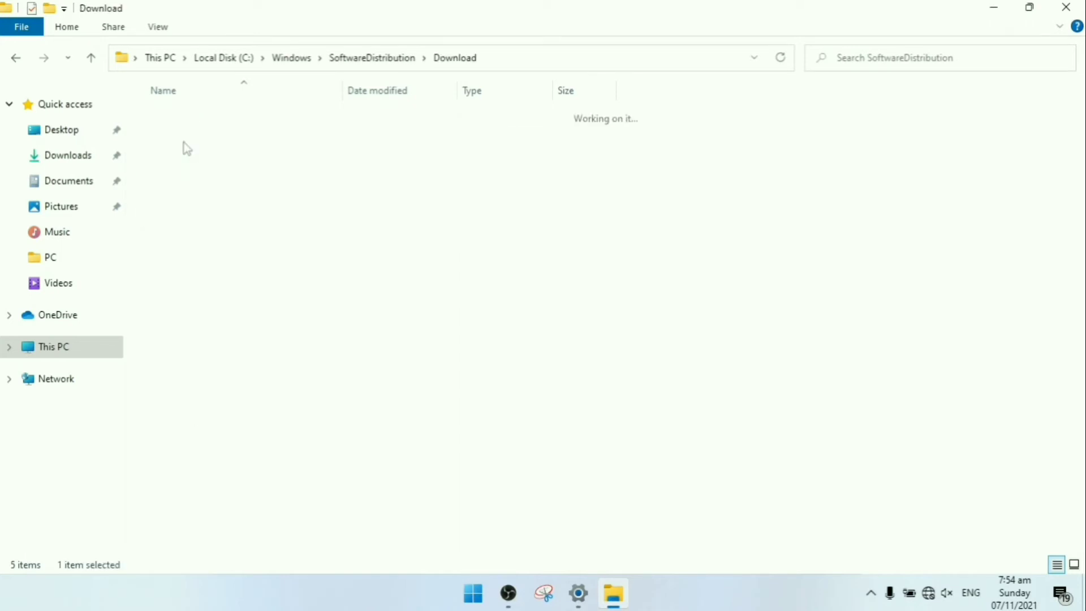
left_click(188, 149)
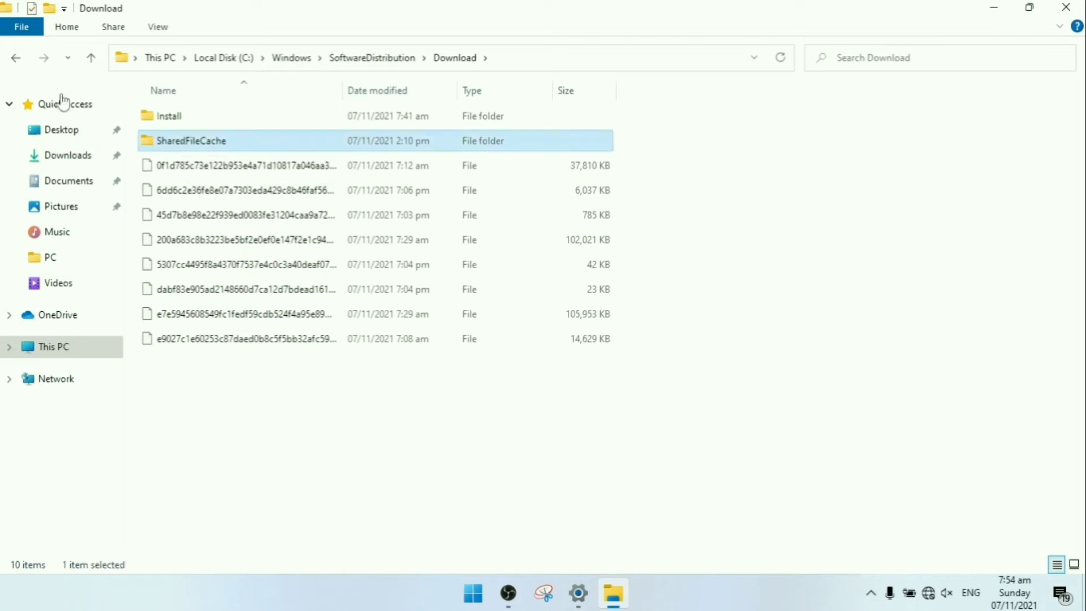
left_click(17, 63)
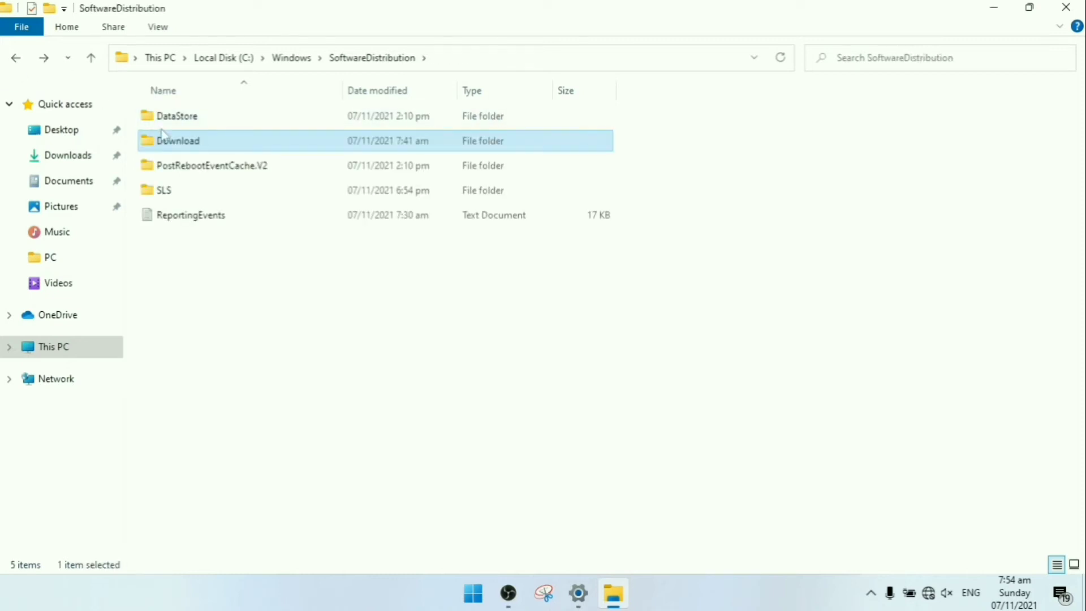
Step: Delete the Download folder from SoftwareDistribution and close File Explorer
double_click(169, 140)
key("shift+F10")
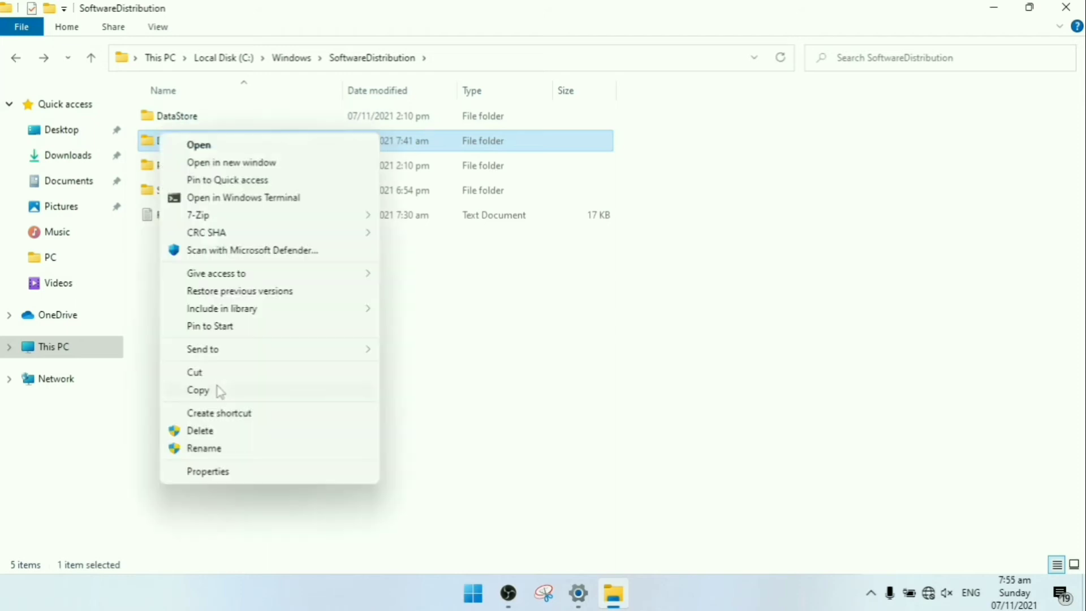
left_click(214, 434)
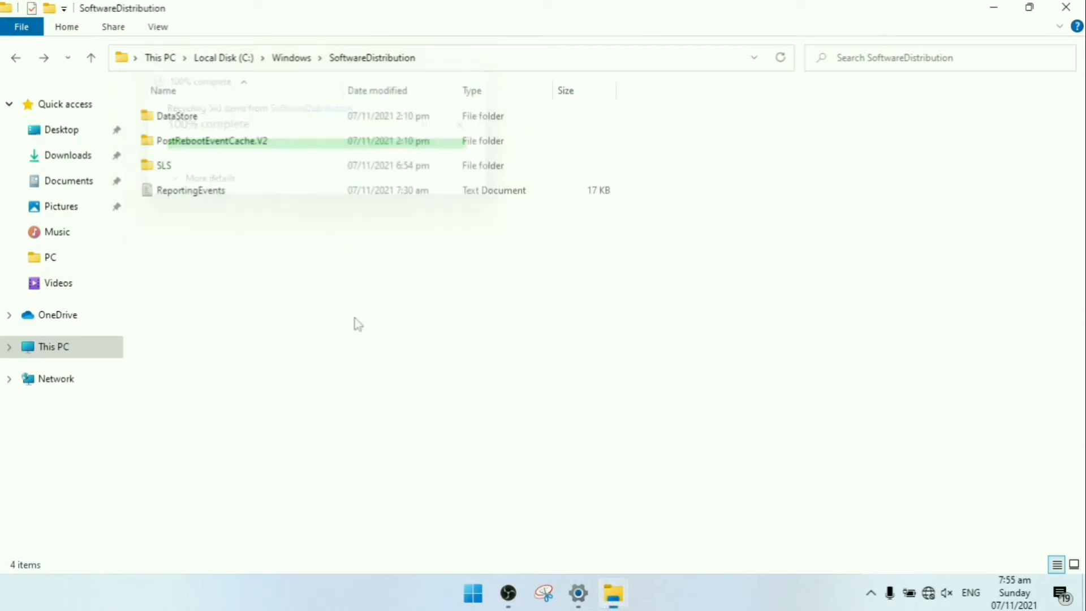
left_click(1066, 6)
Step: Empty the Recycle Bin, permanently deleting the Download folder
double_click(29, 110)
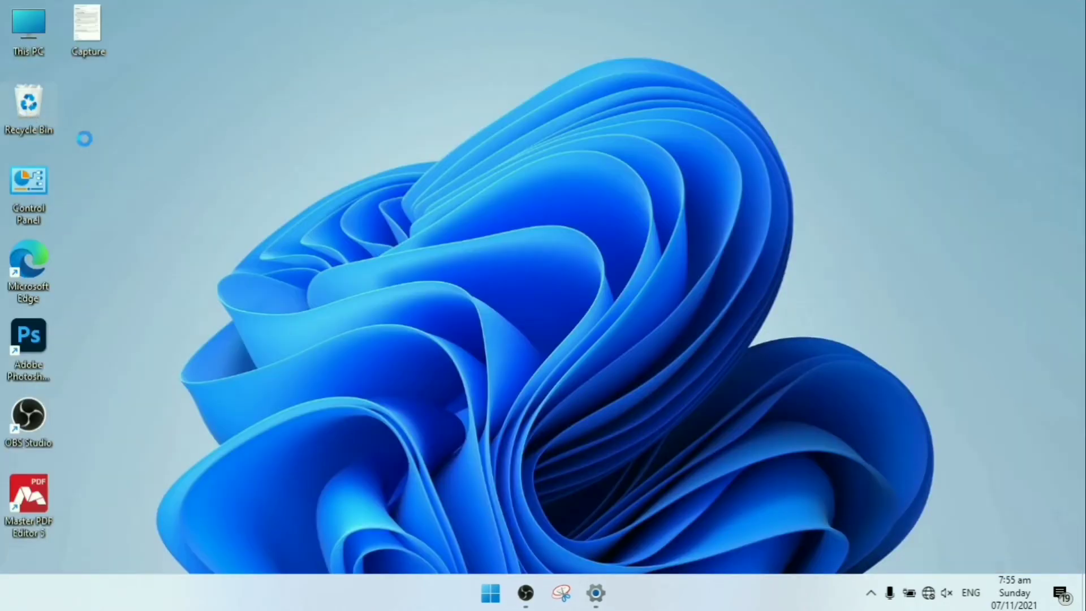
right_click(28, 106)
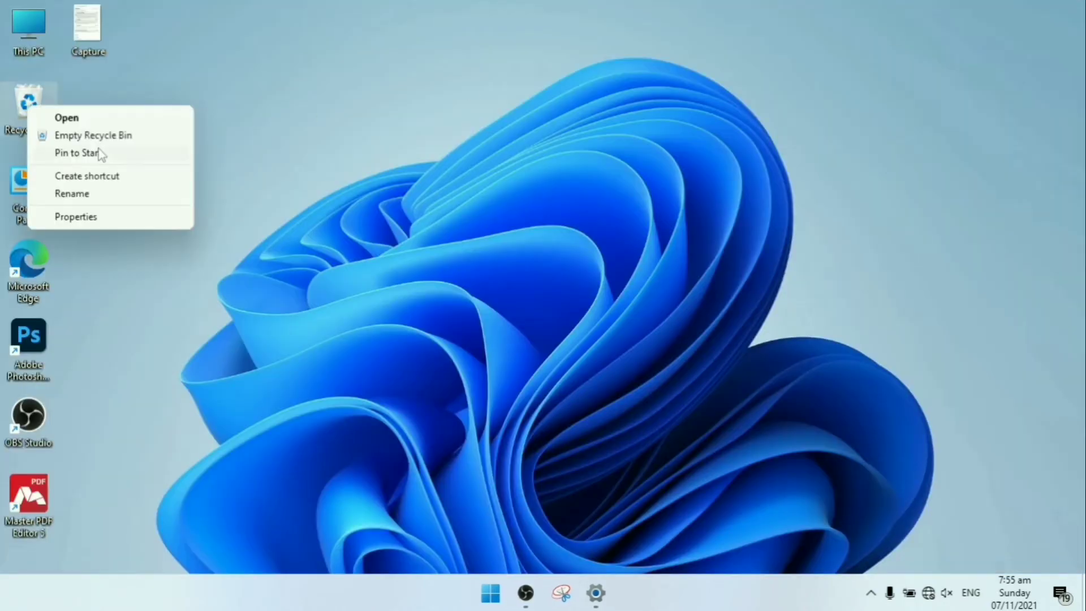
left_click(103, 138)
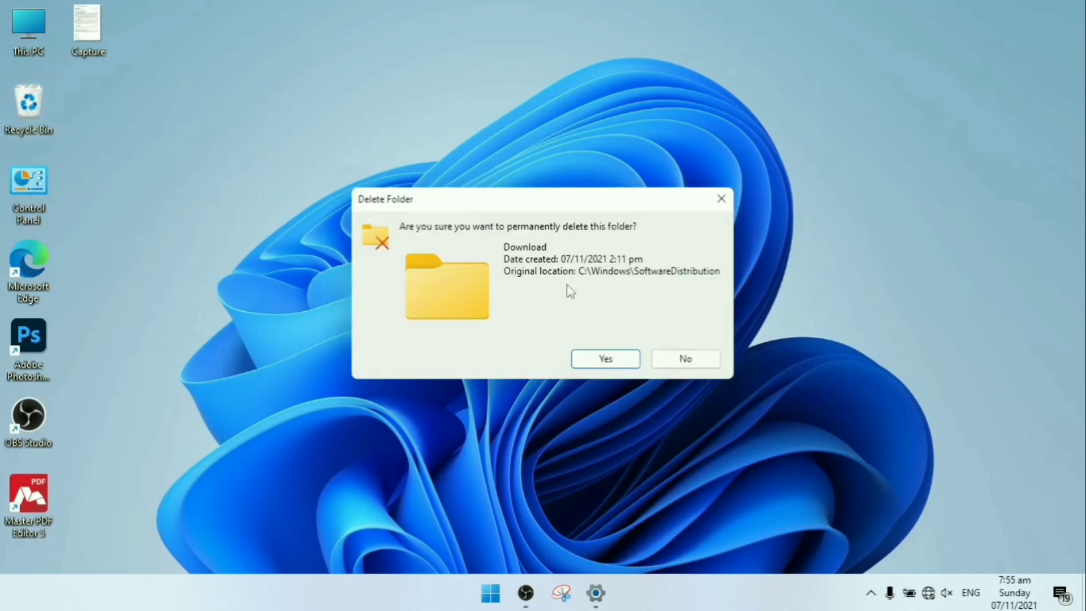
left_click(600, 358)
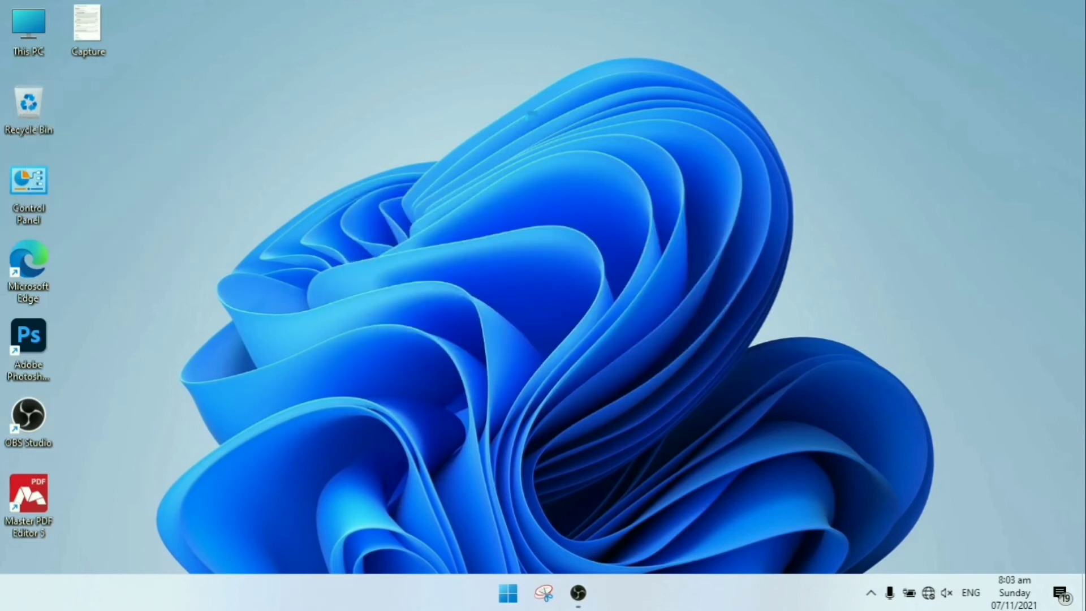
right_click(533, 120)
left_click(562, 167)
Step: Reopen the temporary files list in the Storage settings and check which categories remain
left_click(507, 593)
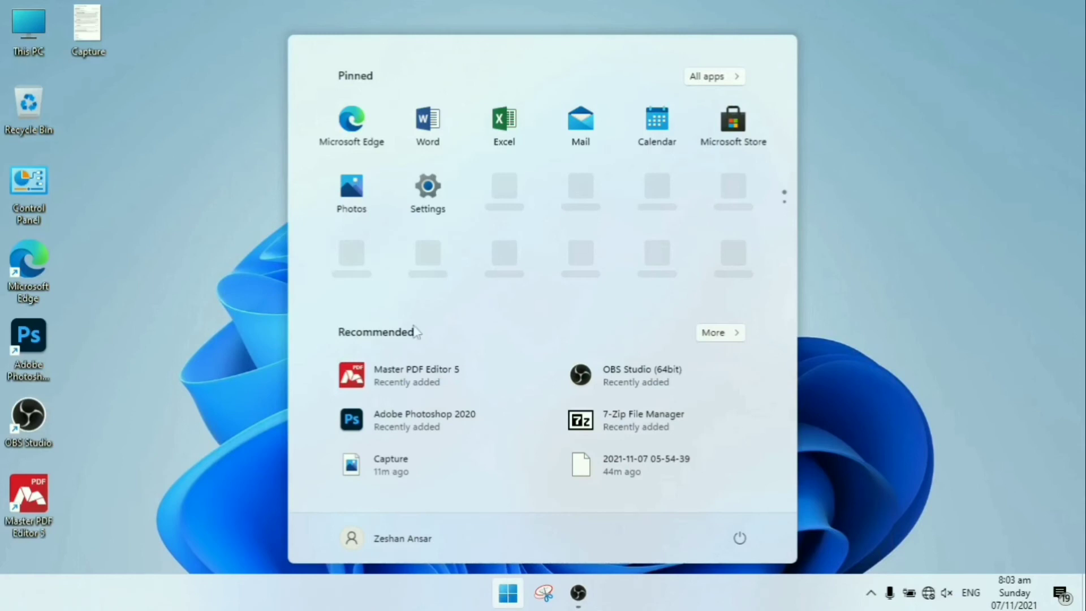
left_click(424, 194)
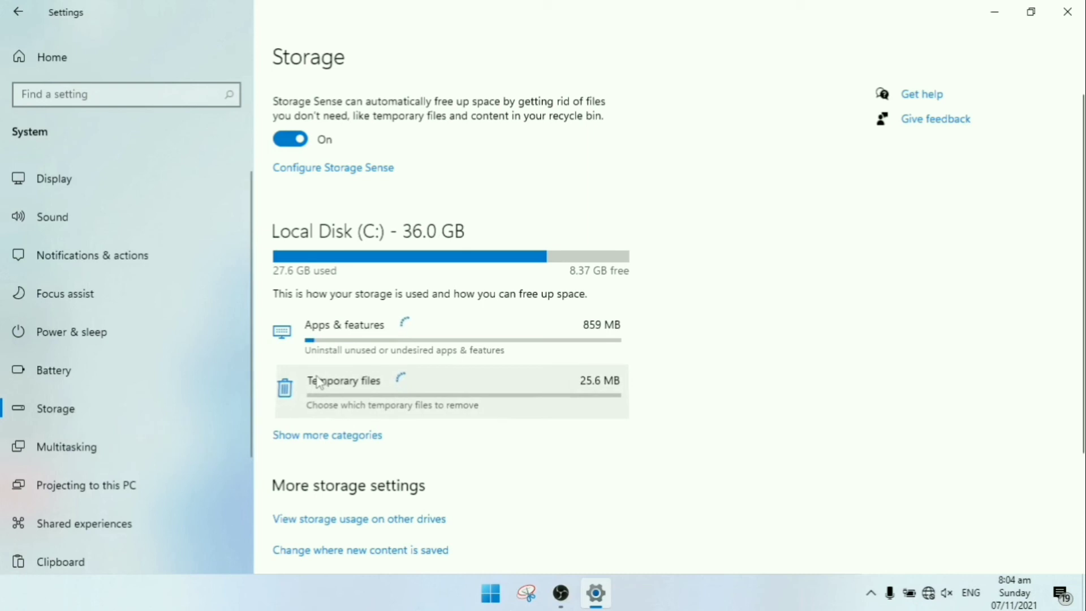
left_click(319, 383)
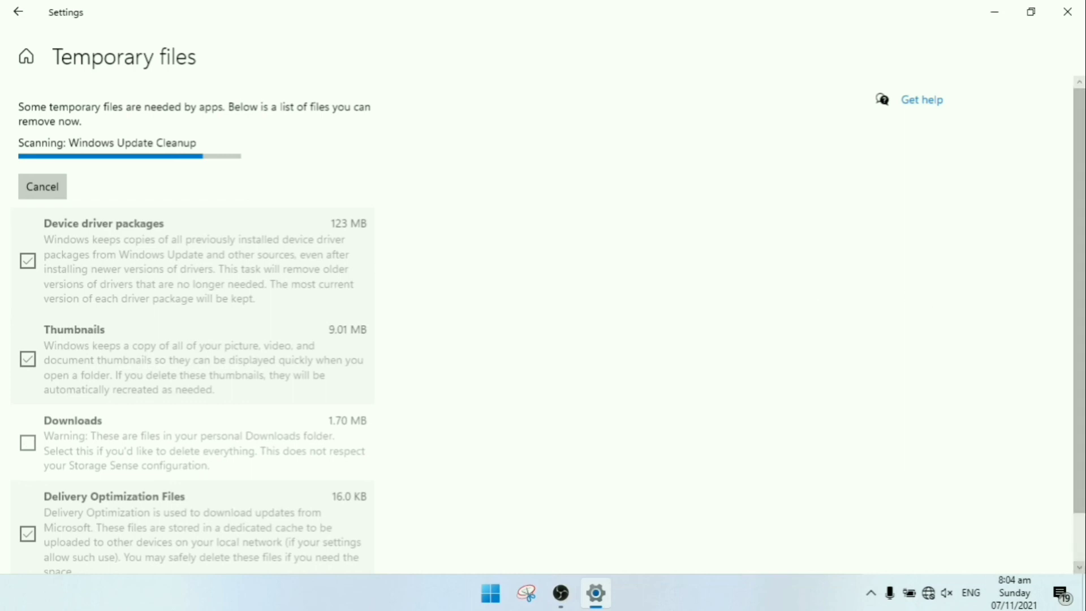
left_click(1080, 544)
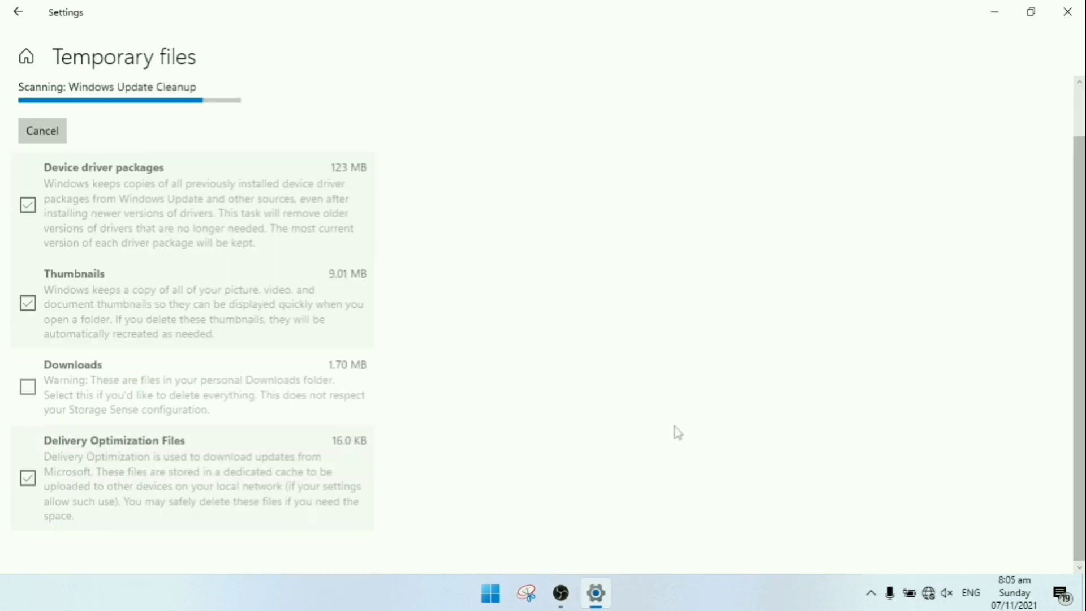